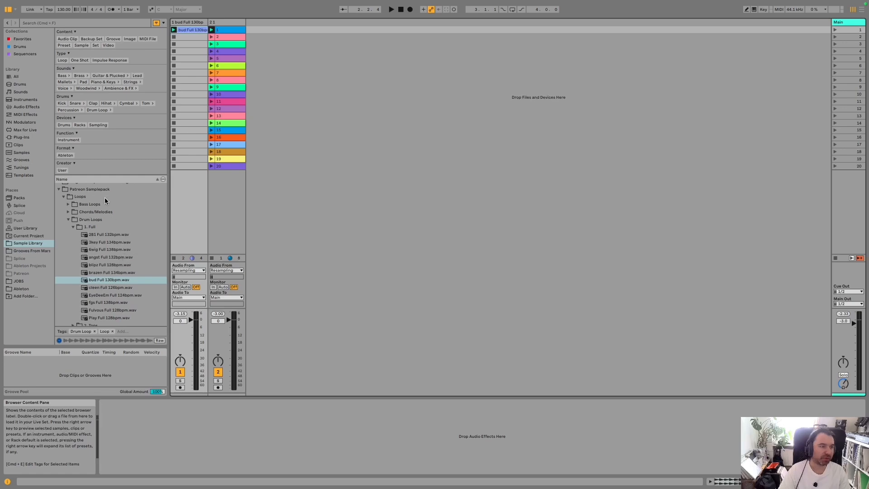
- Launch clip 1 on the second track and toggle that track off and on to compare it against the drum loop
click(230, 29)
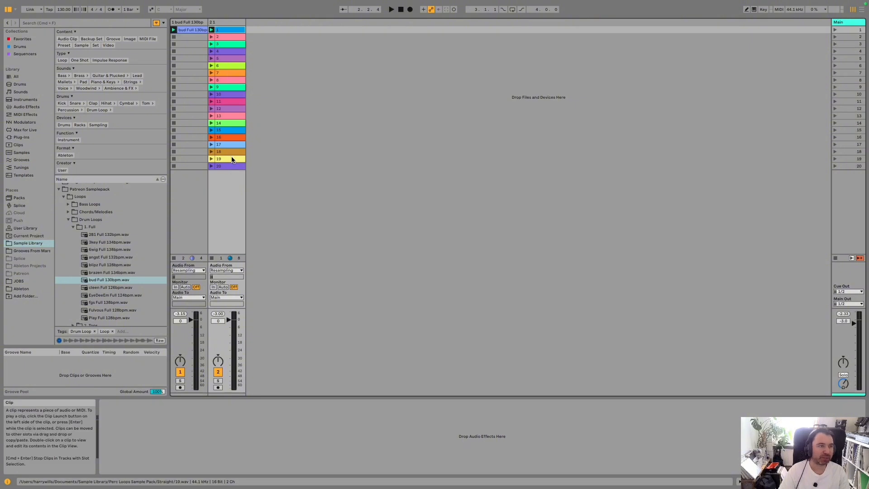
click(211, 30)
key(XF86AudioRaiseVolume)
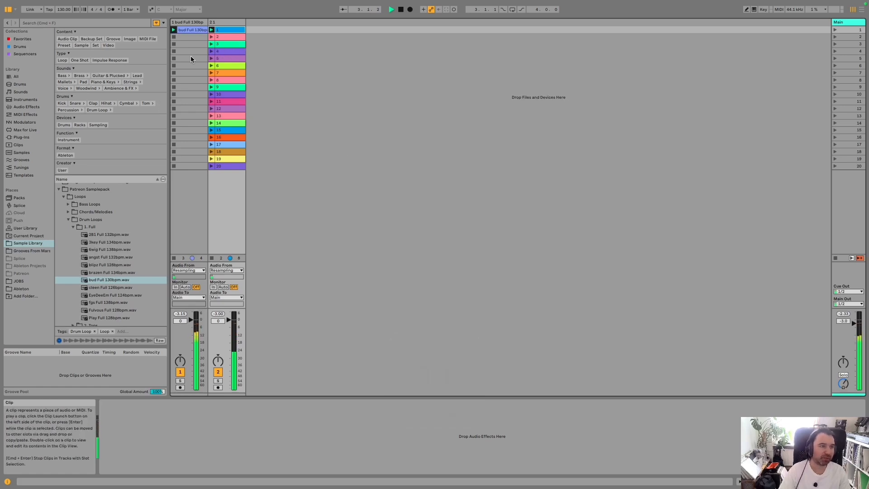
click(218, 372)
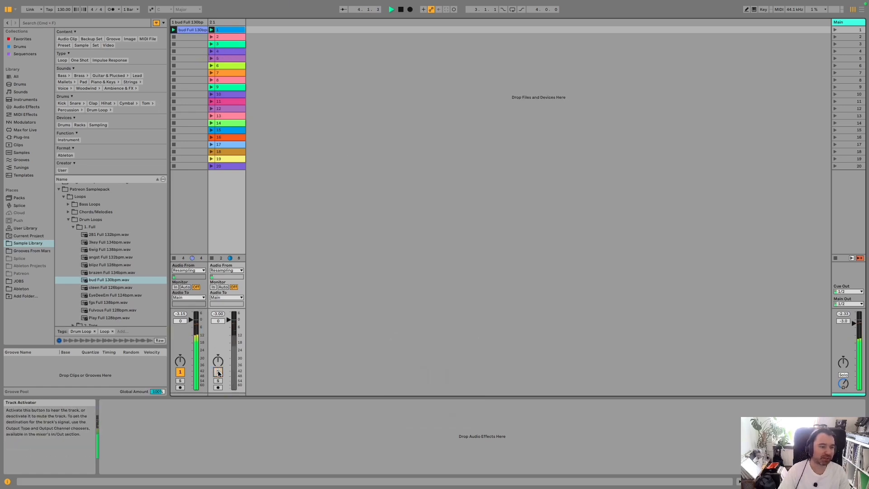
click(217, 372)
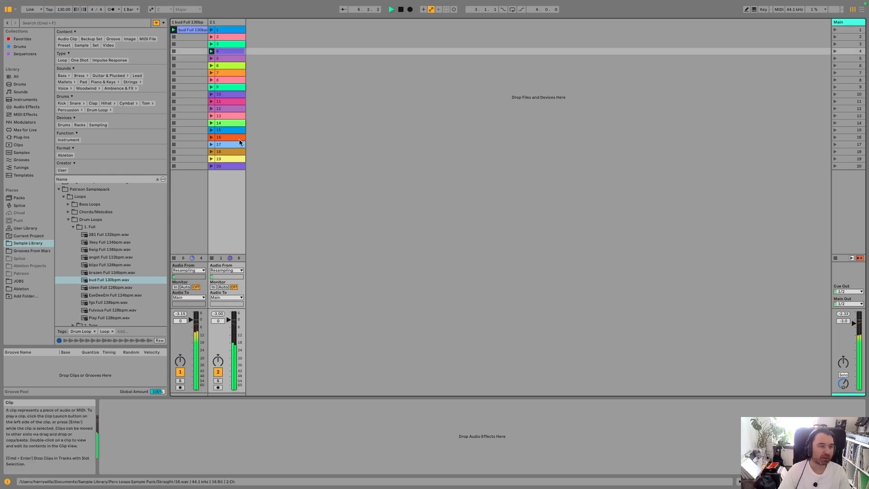
- Audition percussion clips 10, 15 and 16 over the drum loop
click(211, 95)
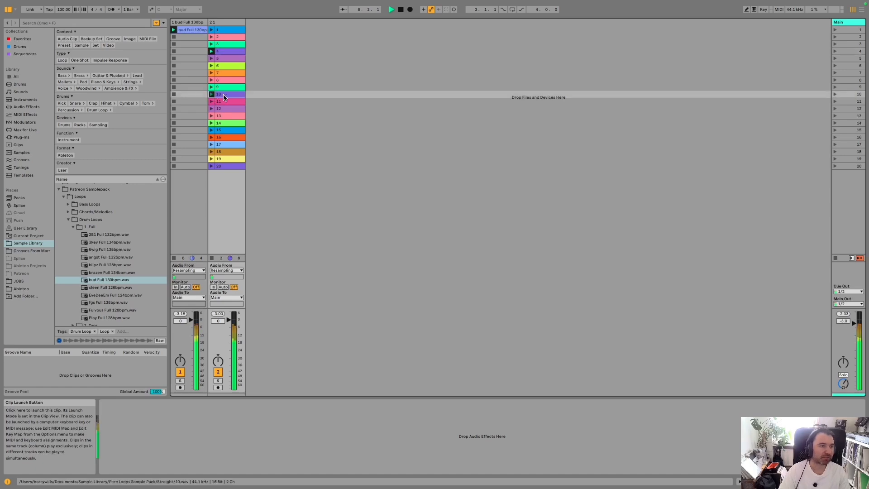
click(211, 131)
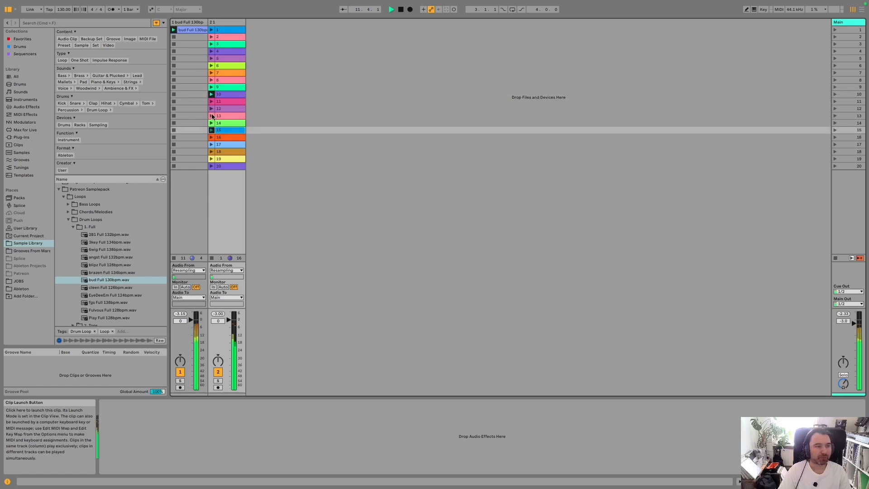
click(212, 137)
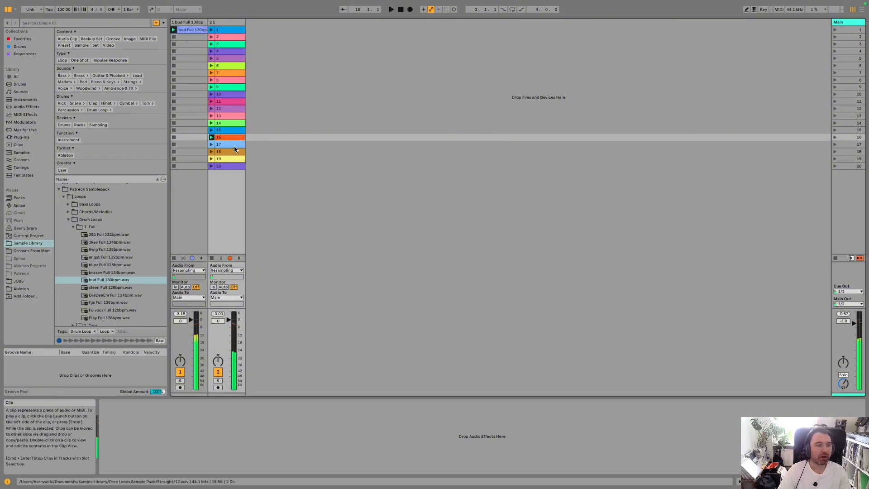
- Enable Follow Action on all 20 clips of the second track together and launch clip 1 to test it
click(230, 30)
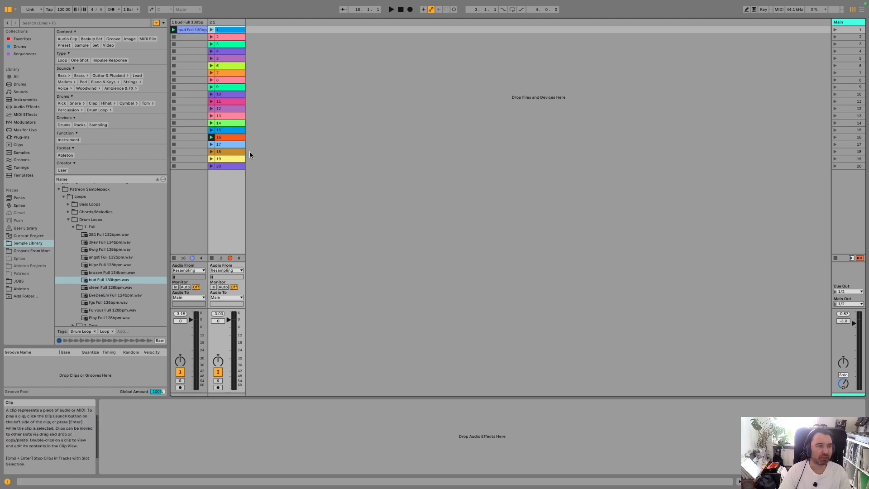
shift+click(227, 167)
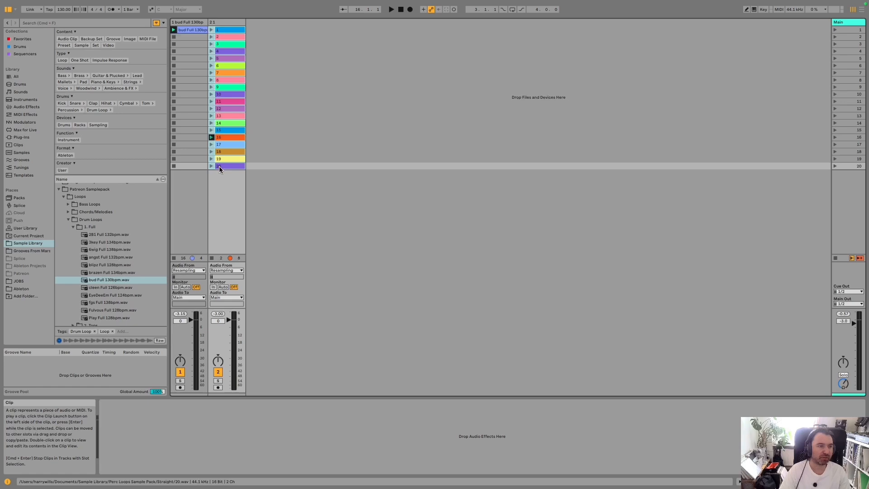
click(226, 30)
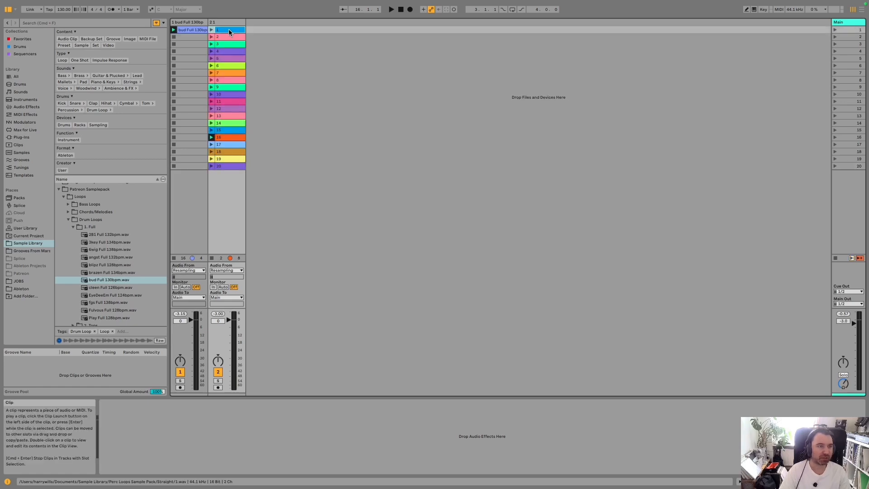
shift+click(229, 166)
double_click(228, 167)
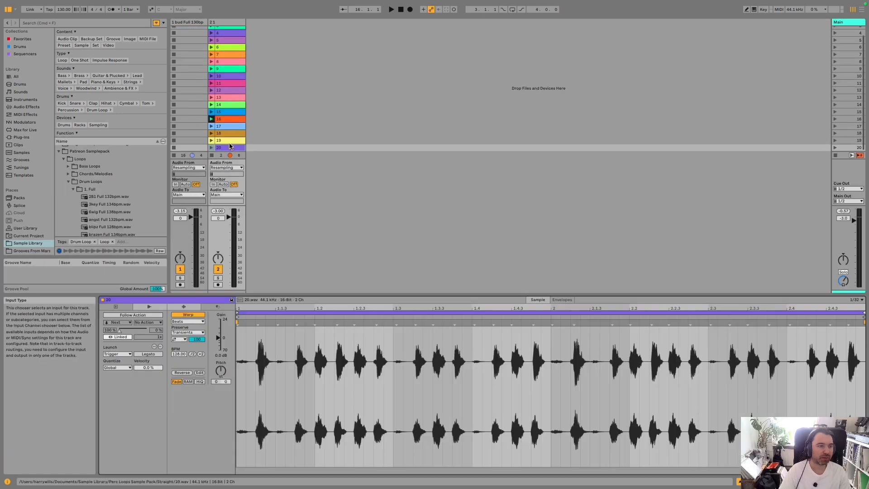
scroll(224, 148, up, 3)
shift+click(230, 29)
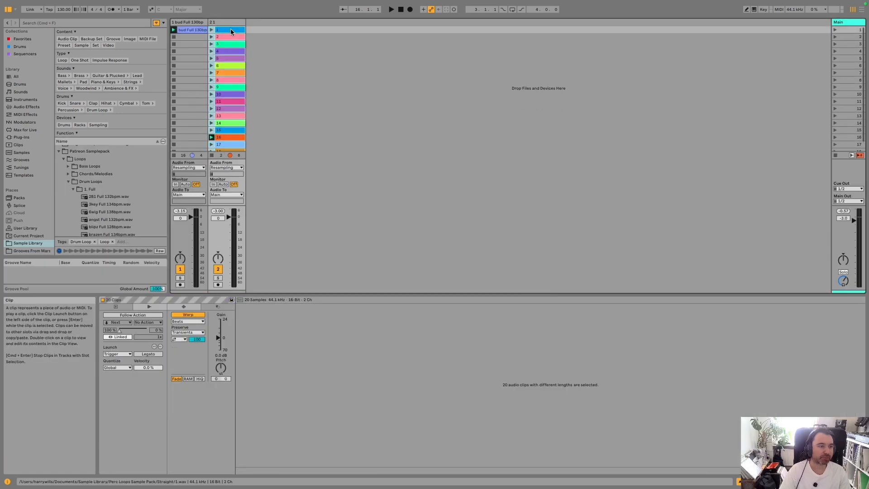
click(148, 316)
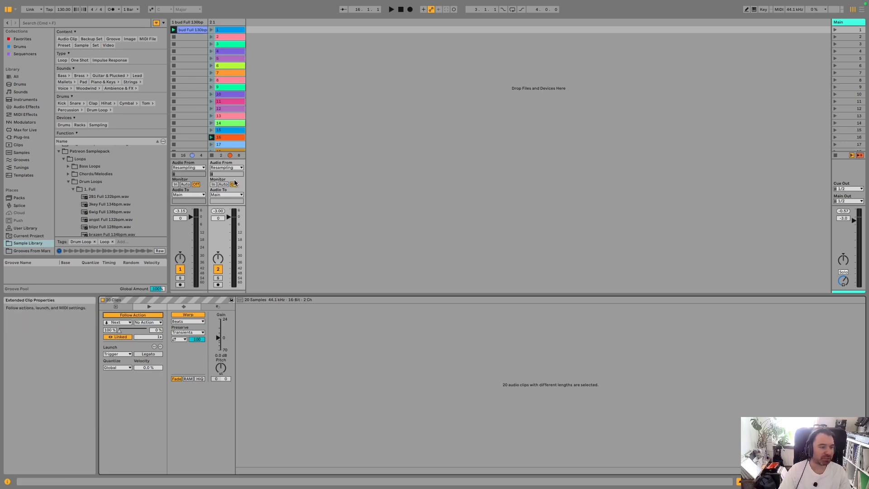
click(212, 30)
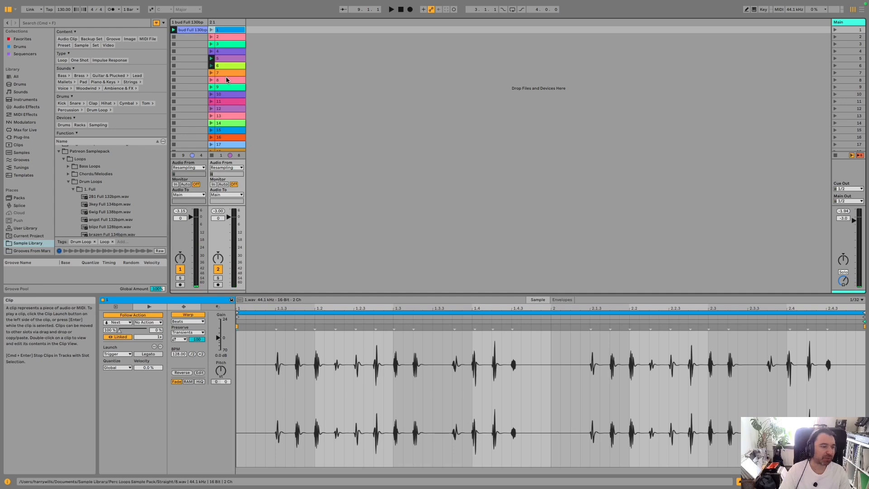
- Set clip 1's Follow Action to Last and launch the clip to hear the jump to the final clip
click(126, 325)
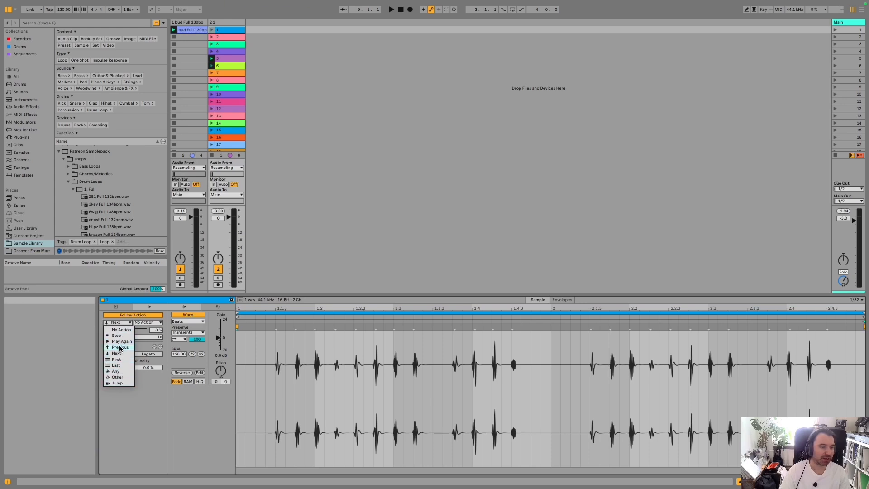
click(117, 366)
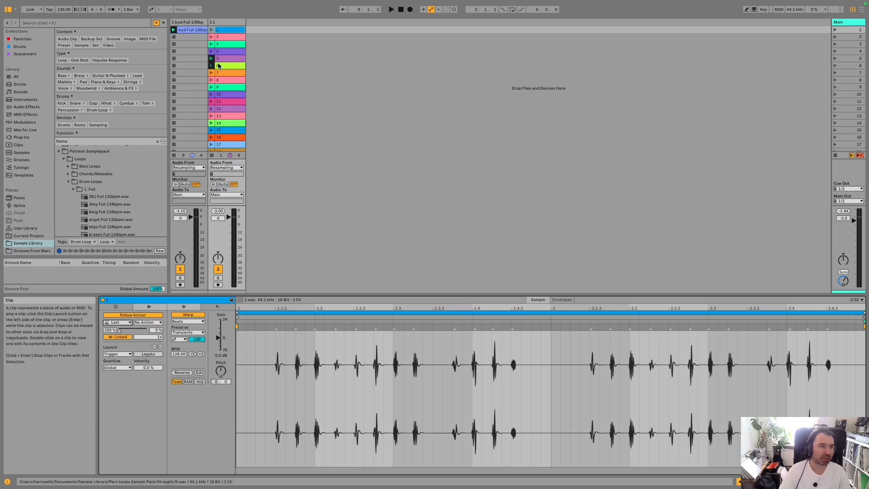
click(212, 31)
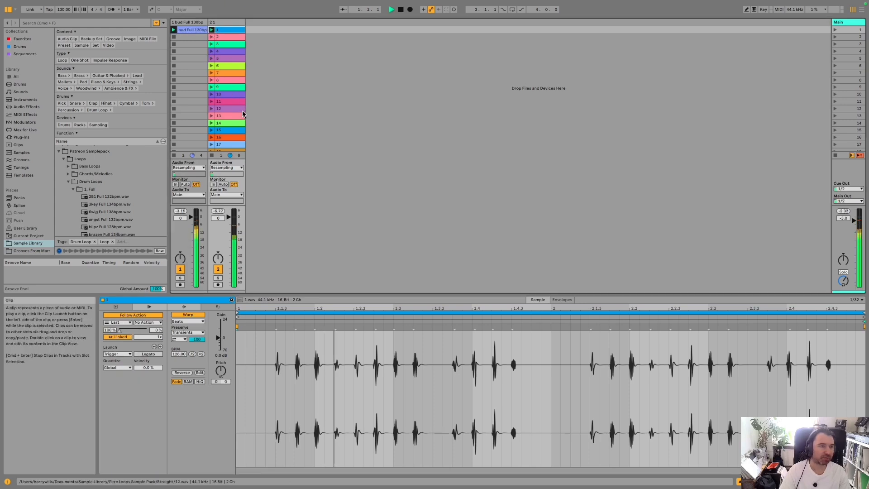
scroll(237, 113, down, 1)
scroll(237, 117, down, 3)
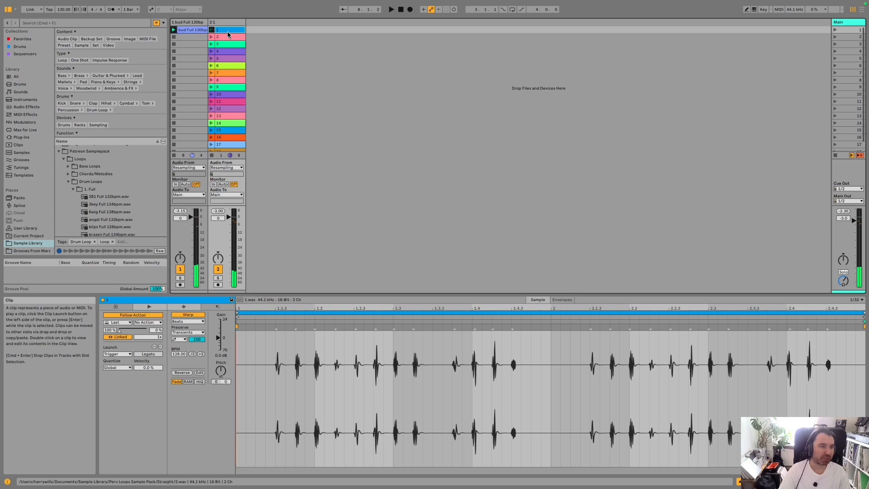
- Set clip 1's Follow Action to Any and start playback to test the random choice
click(125, 323)
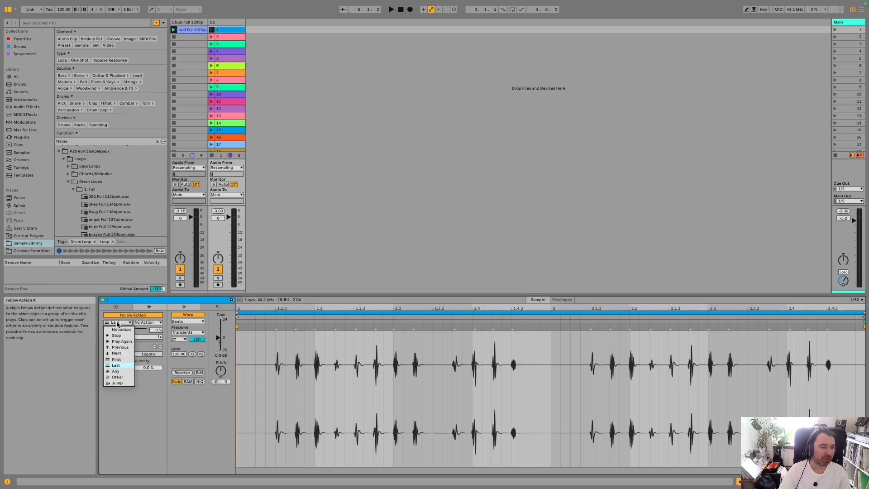
click(118, 371)
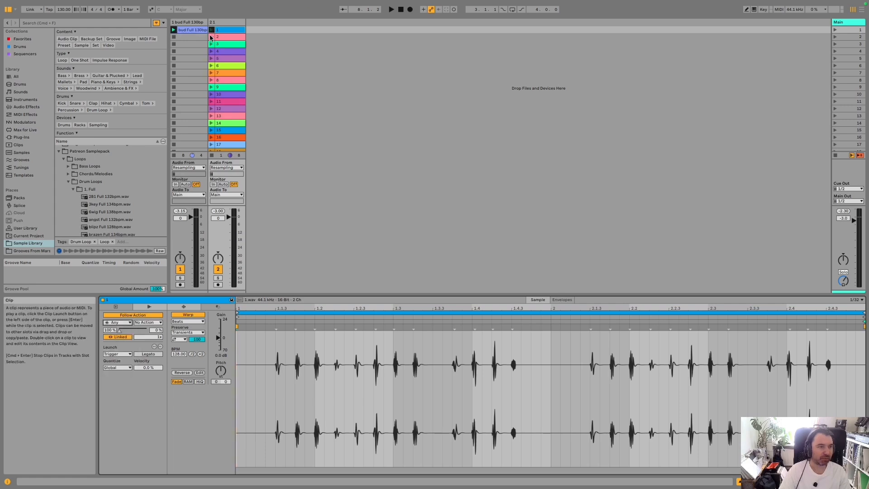
key(space)
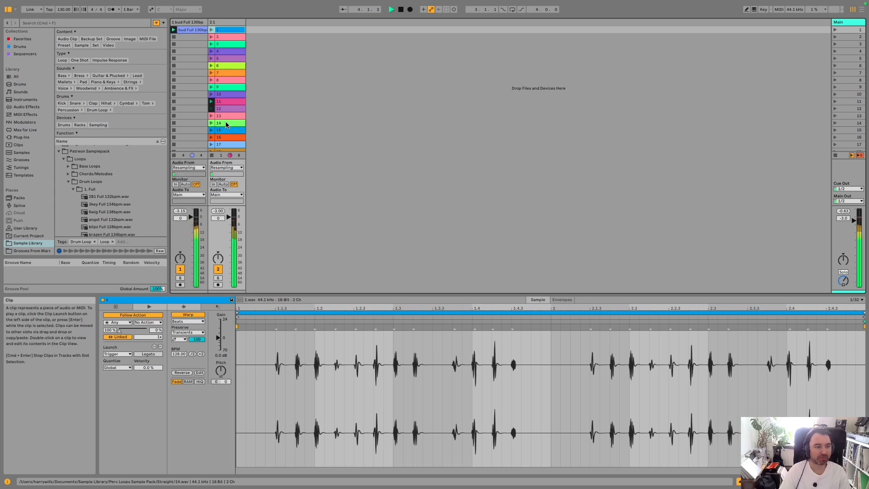
- Set clip 1's Follow Action to Other during playback
click(117, 322)
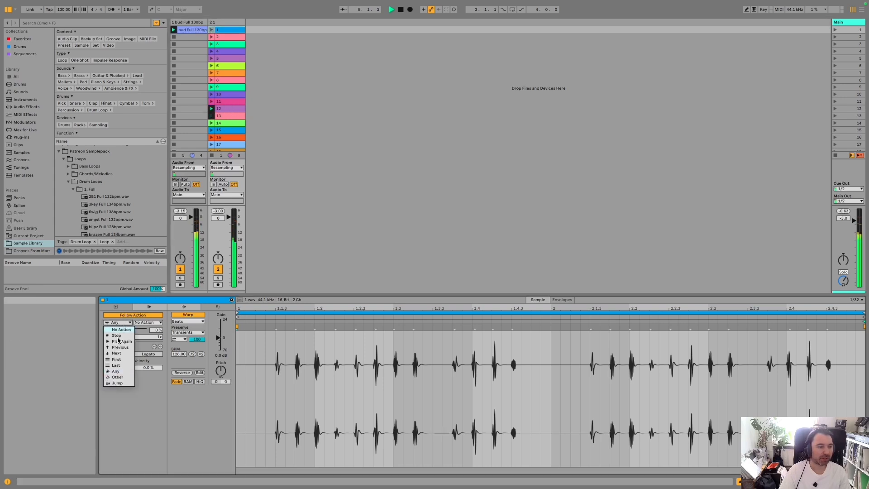
click(116, 377)
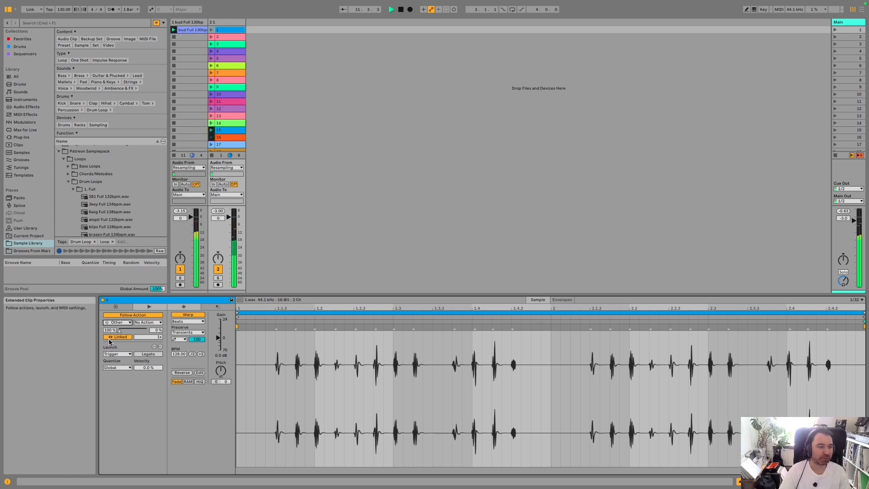
click(118, 323)
click(116, 378)
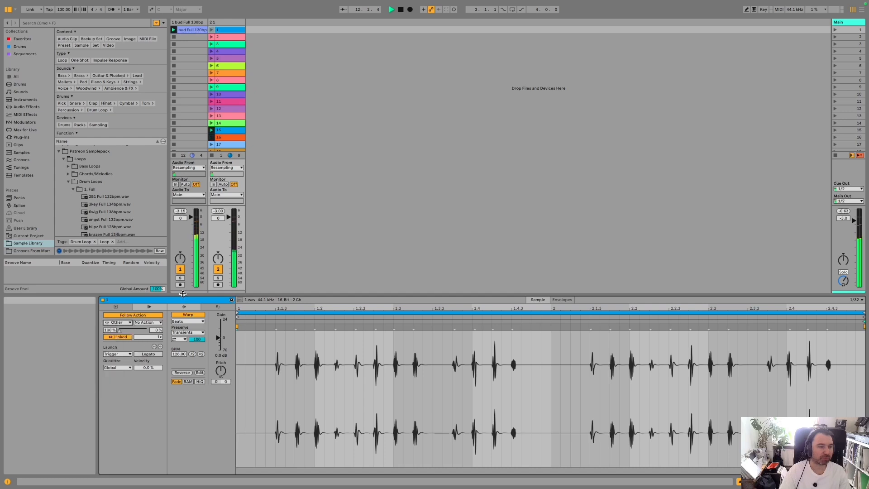
- Launch clip 10 and set its Follow Action to Other
click(211, 94)
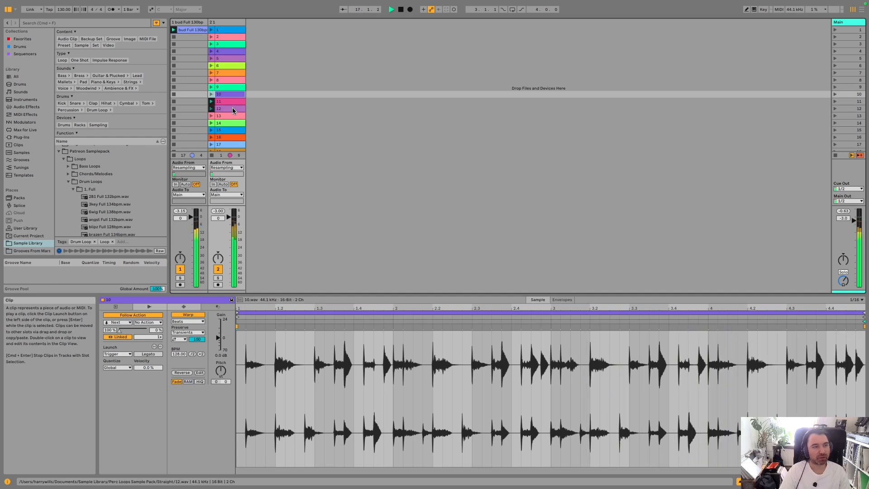
click(117, 322)
click(118, 380)
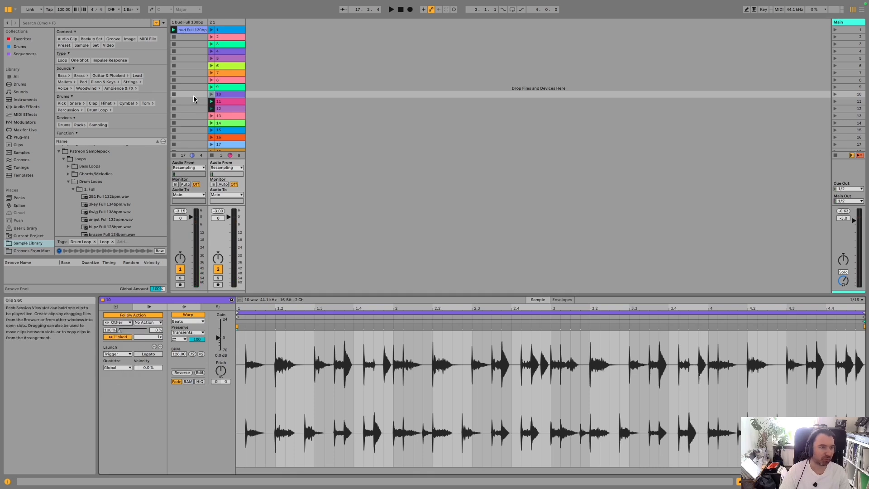
click(211, 102)
key(space)
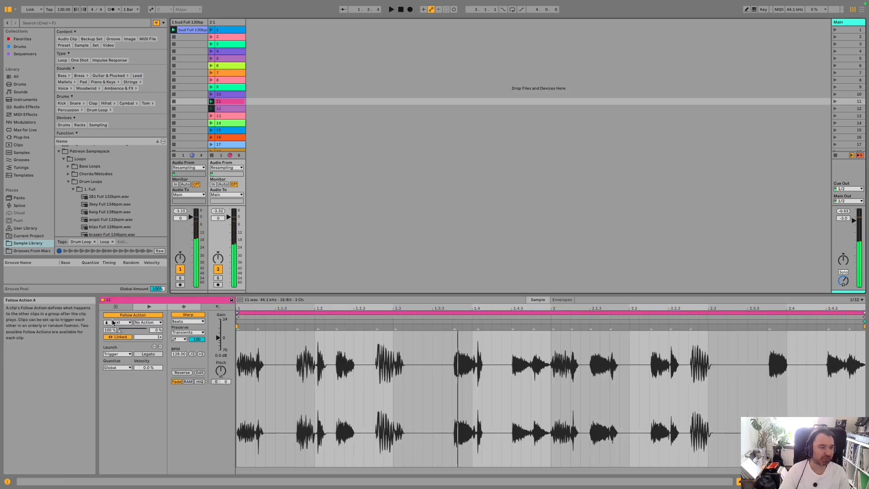
click(117, 322)
- Set the Follow Action of all 20 clips on the second track to Other at once, and clear the selection
click(235, 30)
scroll(225, 94, down, 2)
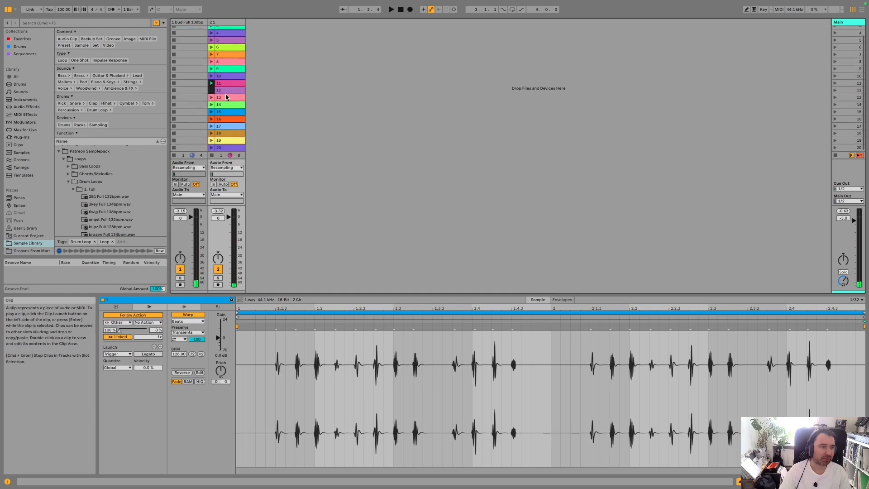
shift+click(226, 148)
click(118, 322)
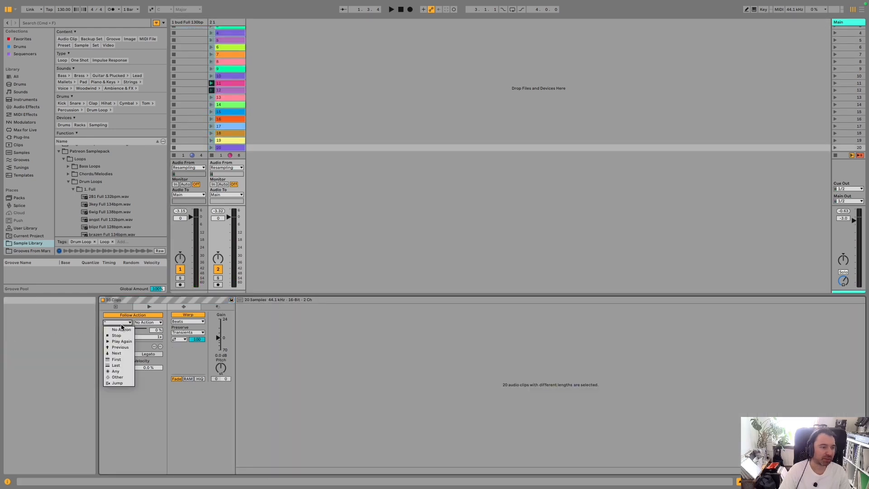
click(270, 127)
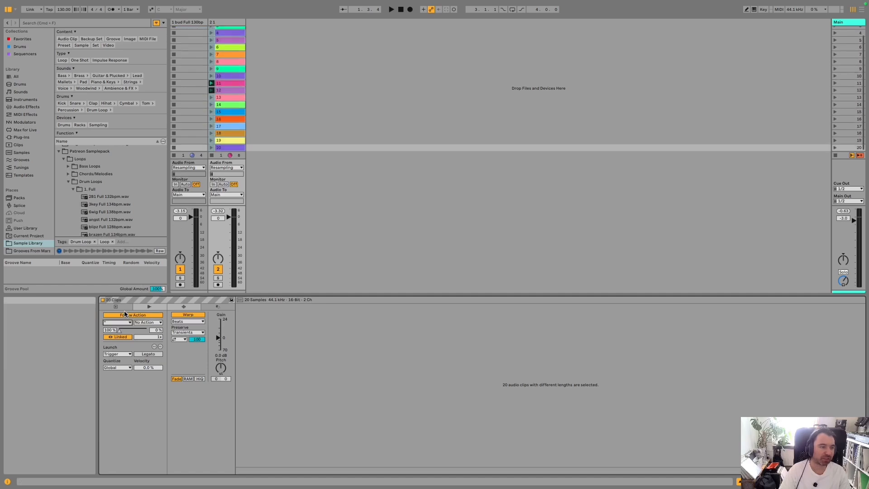
click(117, 323)
click(116, 377)
click(308, 126)
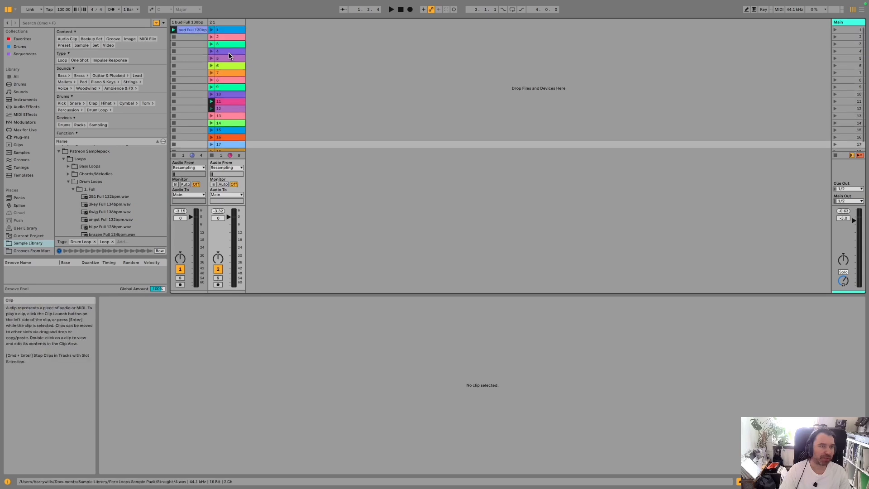
- Reselect the whole range of percussion clips from 1 to 20 to show their shared clip settings
click(227, 31)
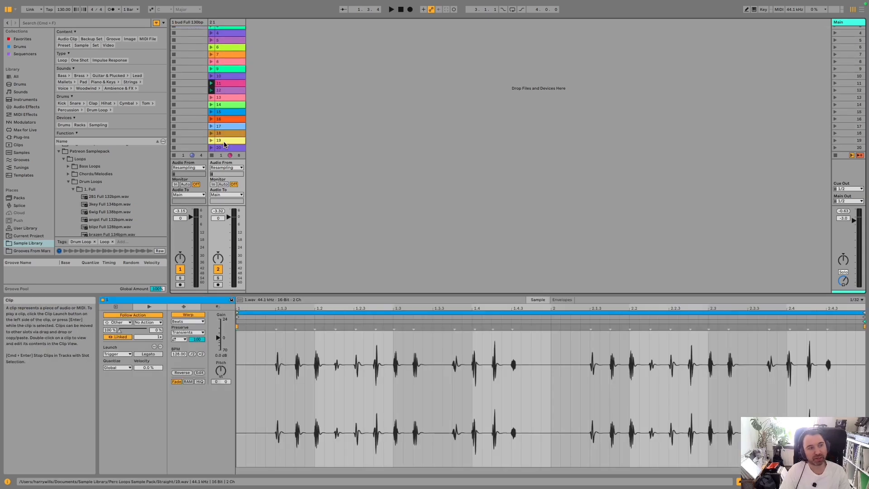
scroll(237, 81, up, 2)
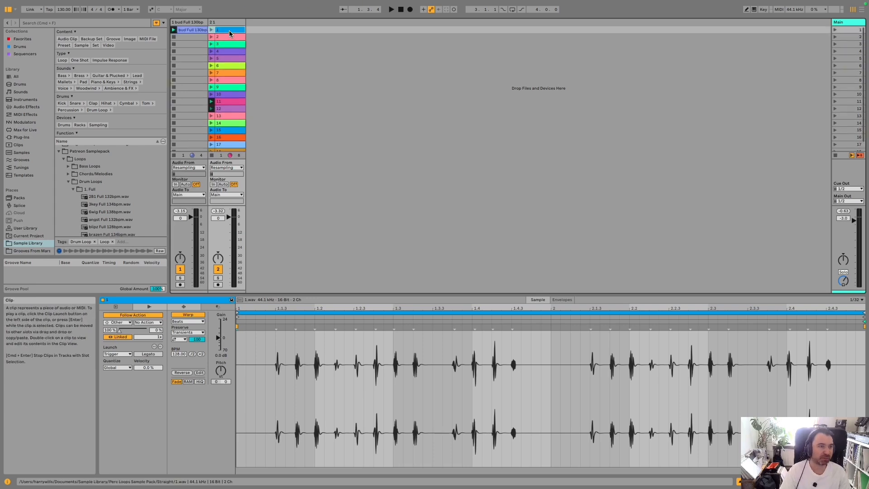
scroll(233, 54, down, 2)
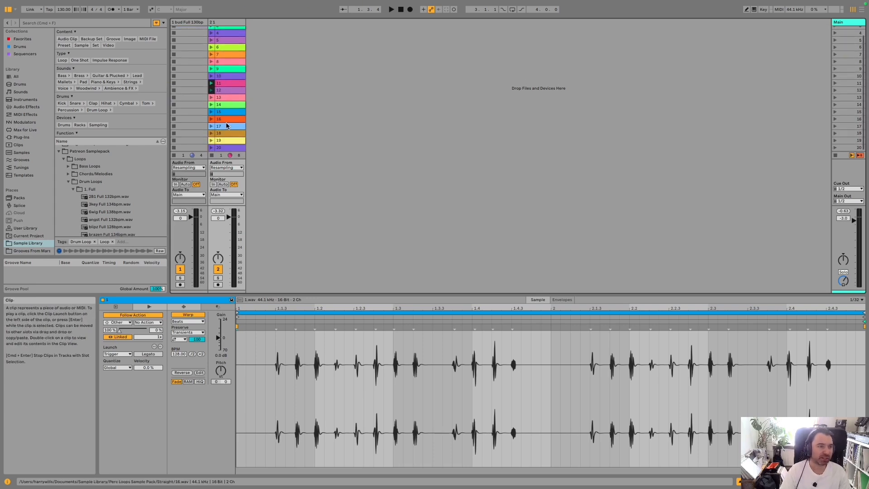
shift+click(224, 148)
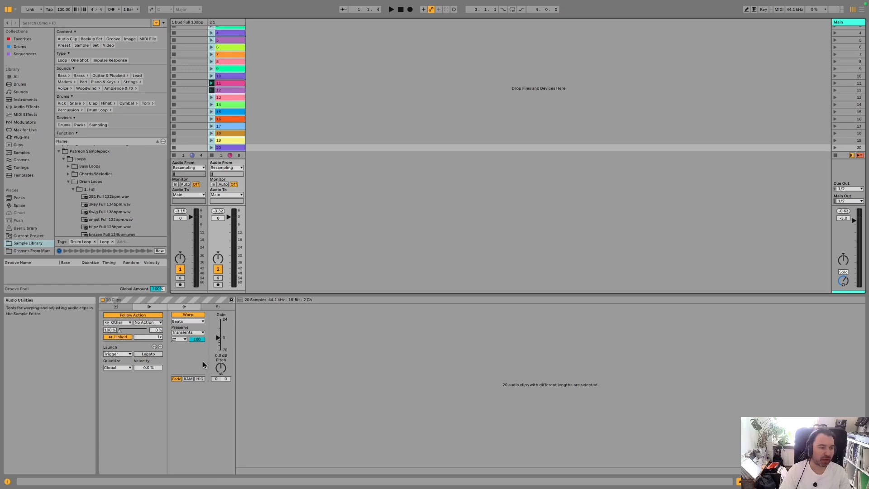
- Unlink the Follow Action from clip length for all 20 percussion clips and set the Follow Action Time to 0.1.0
scroll(233, 102, up, 2)
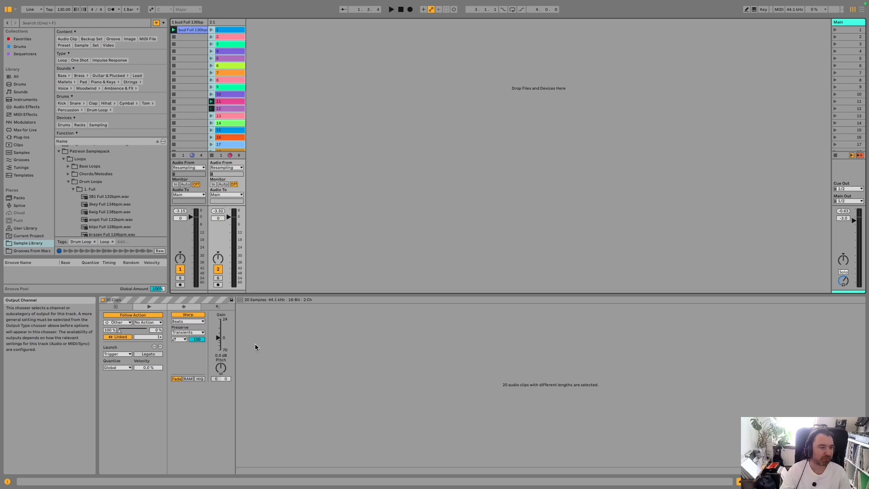
click(120, 337)
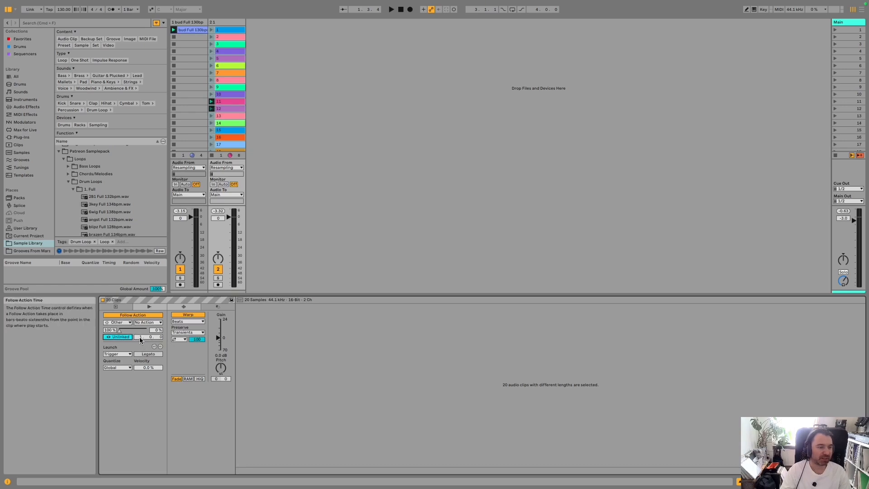
key(space)
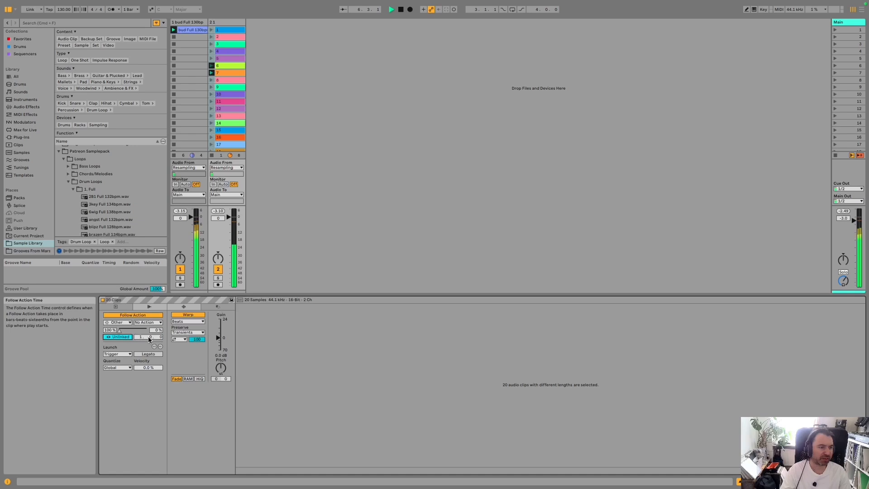
key(space)
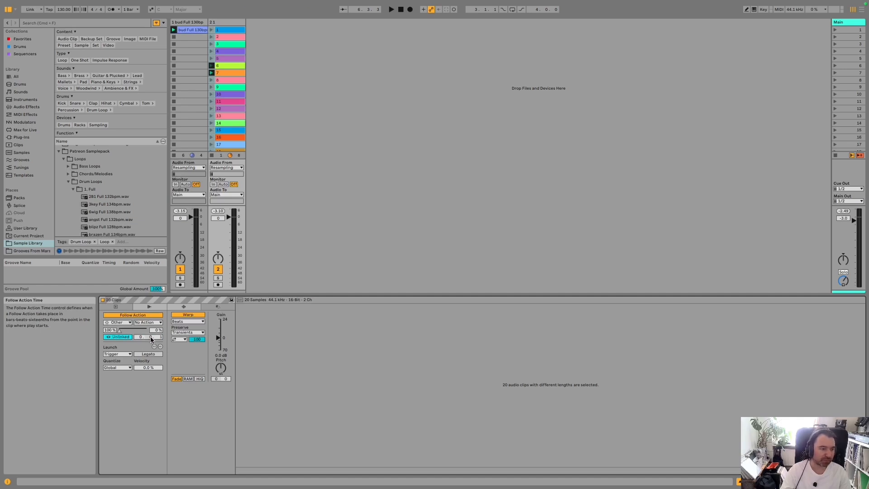
drag(151, 337, 150, 334)
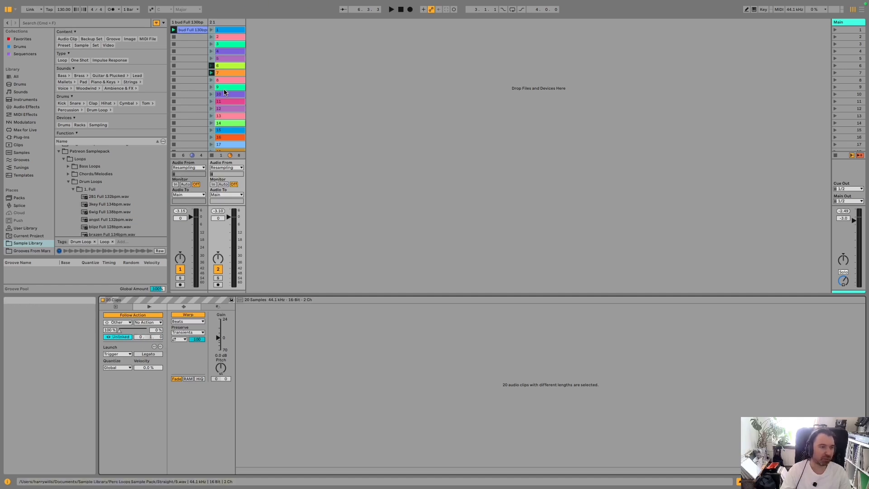
- Launch clip 8 to audition the one-beat switching between the percussion clips, and view clips 1 and 15
click(212, 80)
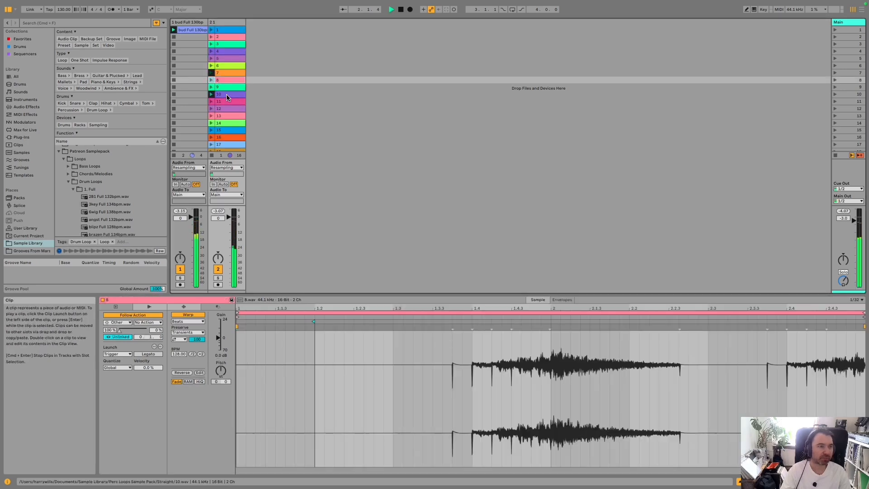
scroll(227, 98, down, 2)
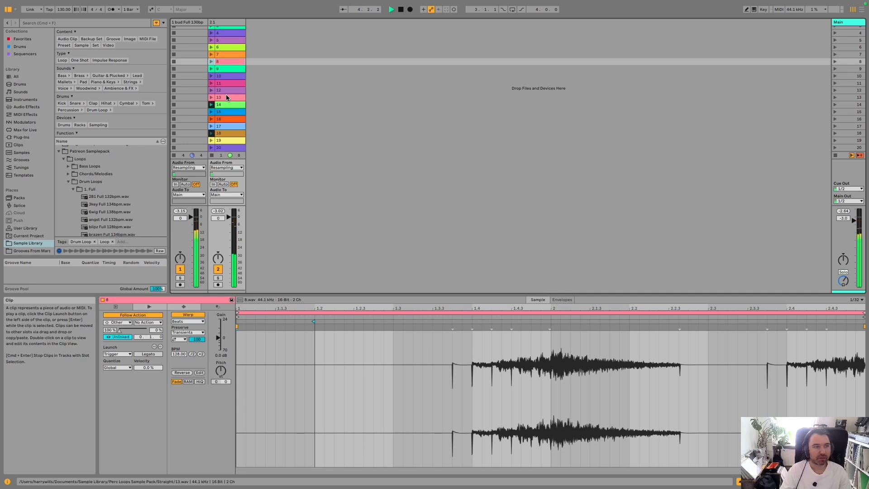
scroll(221, 118, up, 2)
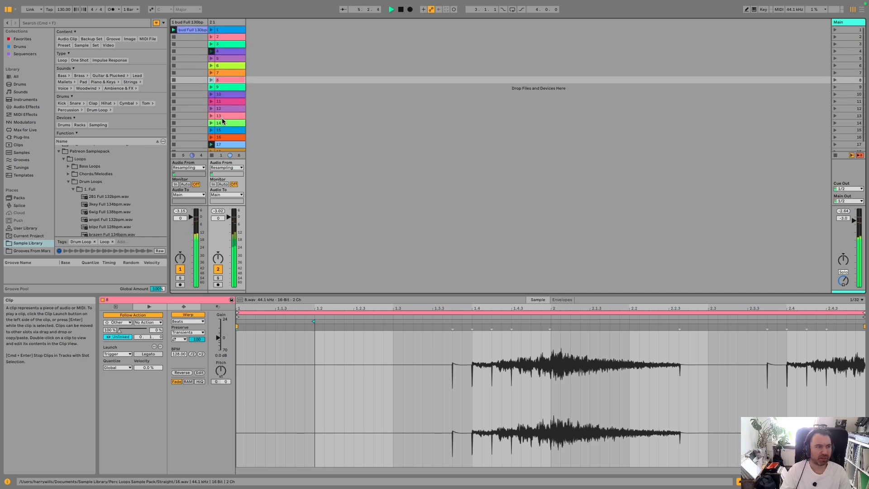
scroll(219, 119, down, 2)
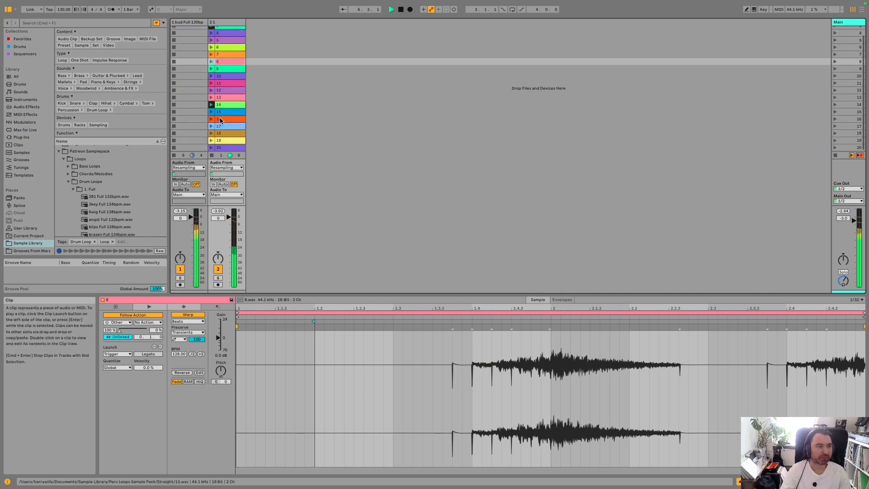
scroll(227, 37, up, 2)
click(225, 28)
scroll(226, 68, down, 2)
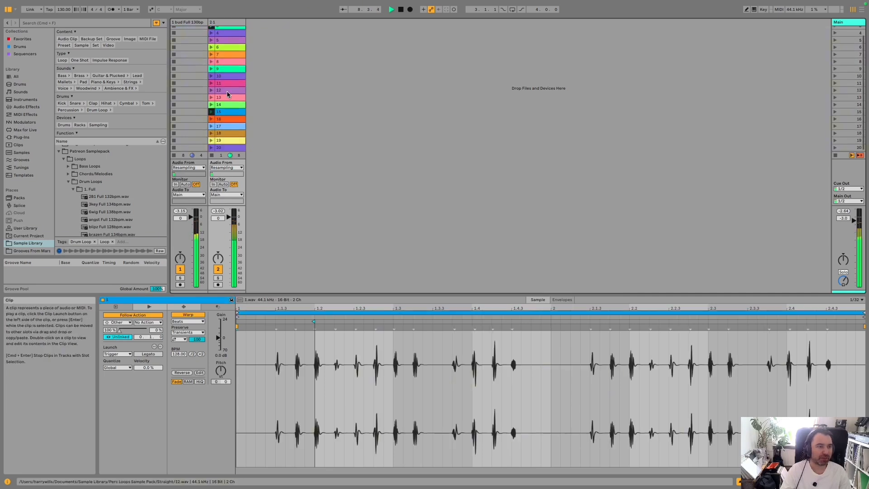
click(221, 114)
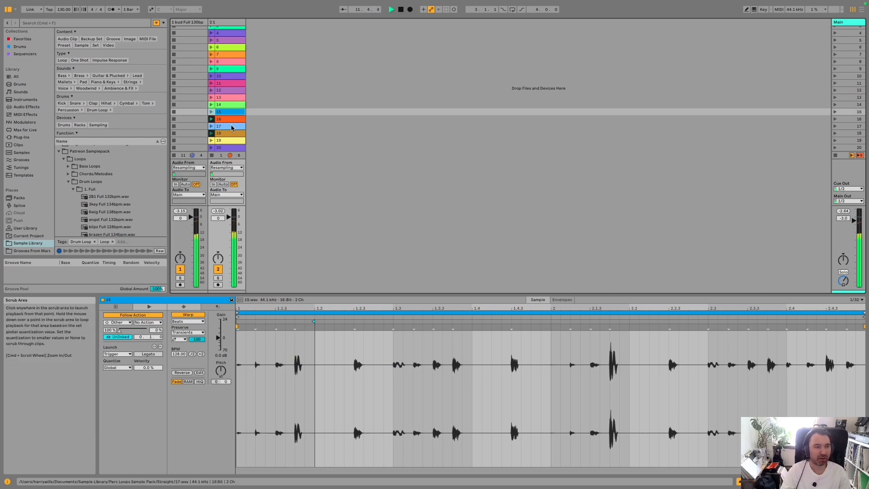
- Turn on Legato for percussion clips 1 through 20 at once, and launch clip 14 to audition the switching
scroll(229, 66, up, 2)
click(224, 29)
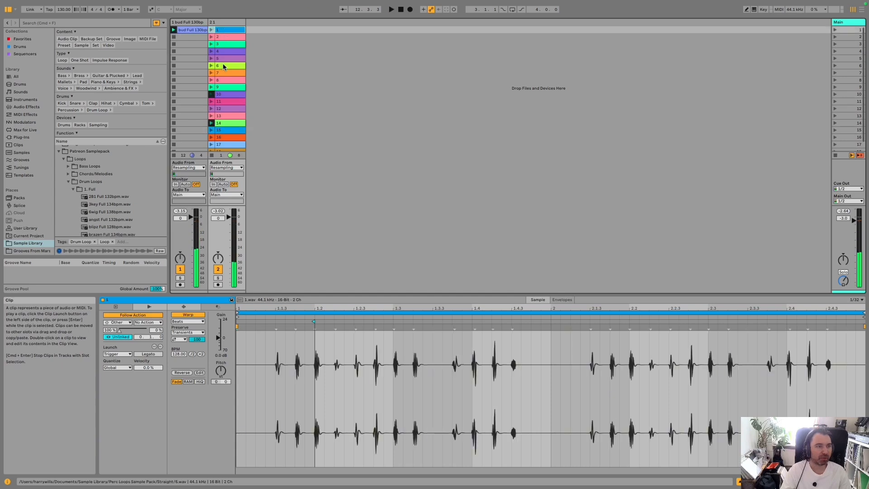
scroll(223, 64, down, 2)
shift+click(227, 148)
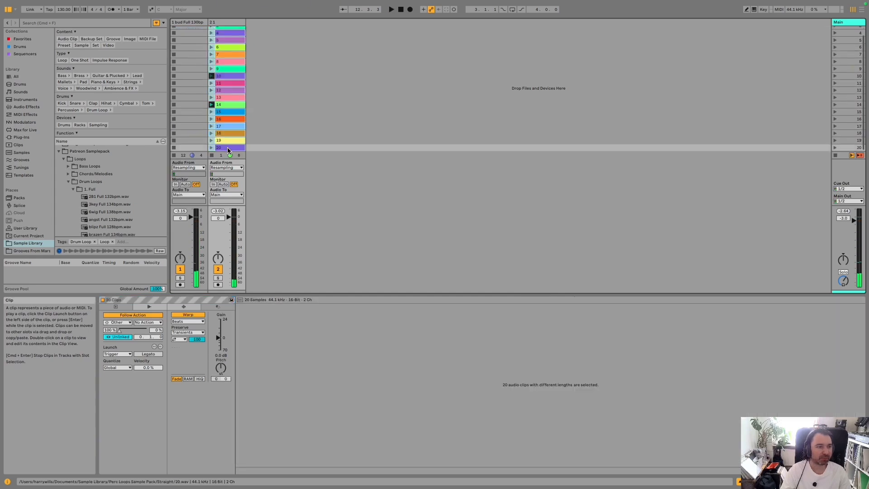
click(148, 355)
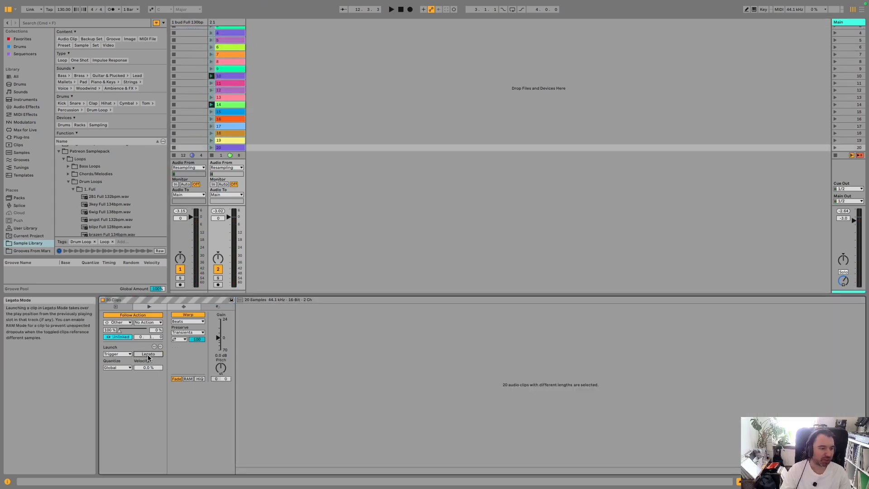
click(211, 105)
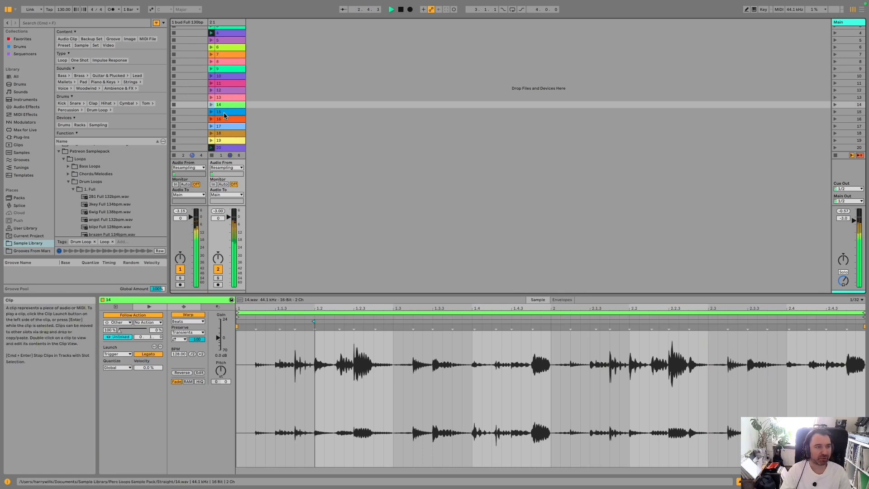
scroll(231, 139, up, 2)
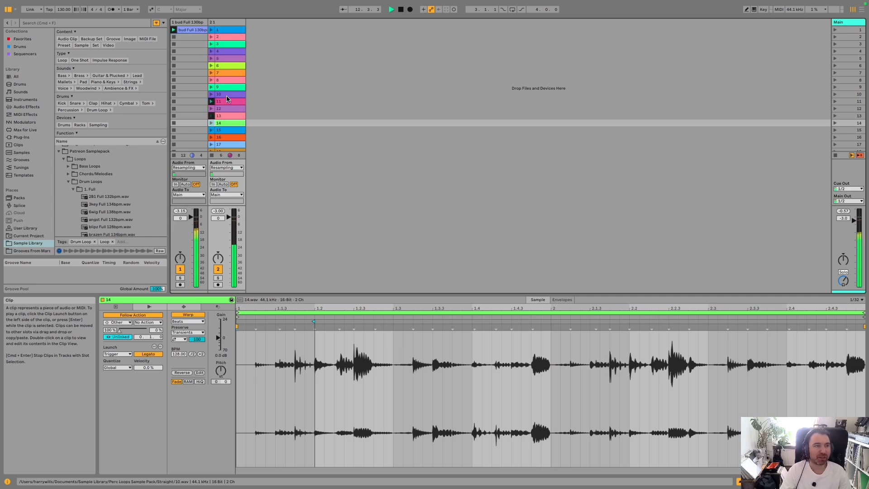
- Insert a new audio track after the percussion track and take its audio input from track 2-1
click(232, 23)
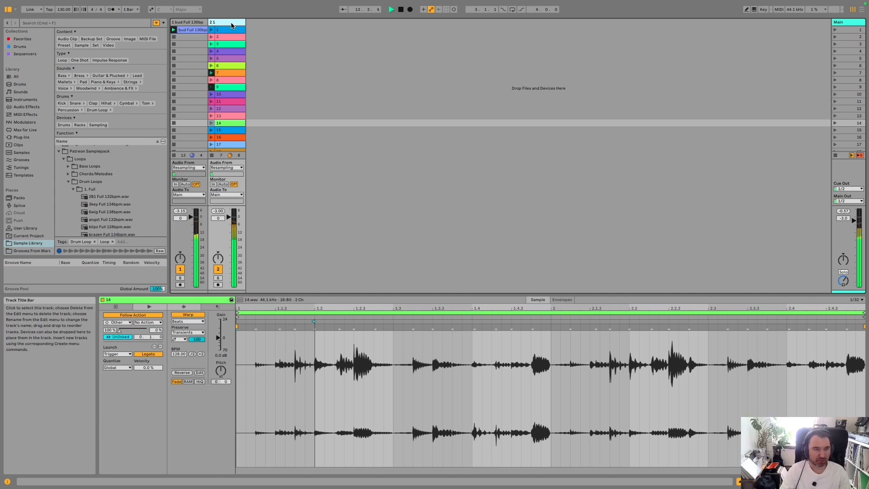
key(super+t)
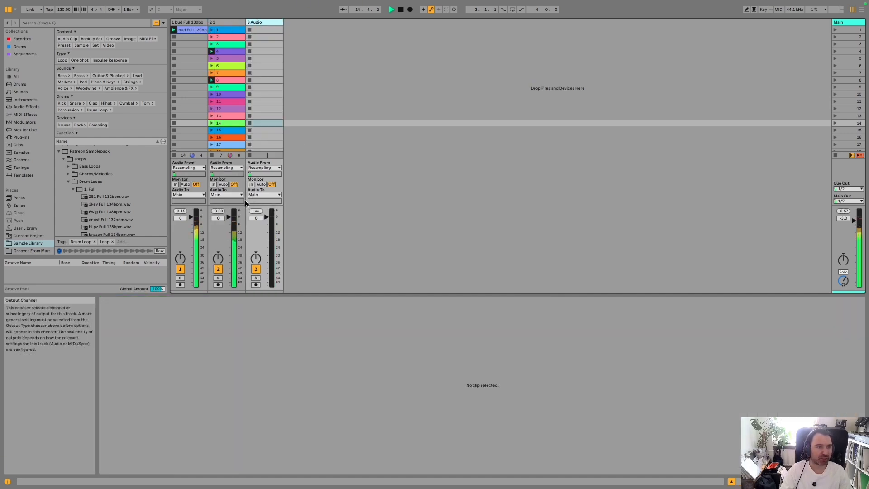
click(261, 168)
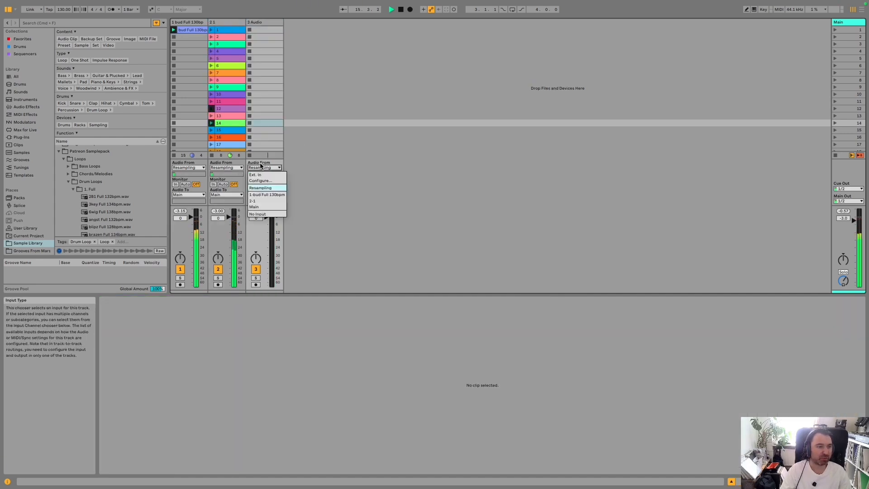
click(272, 201)
- Arm the new audio track and start recording the percussion output into its first clip slot
click(256, 284)
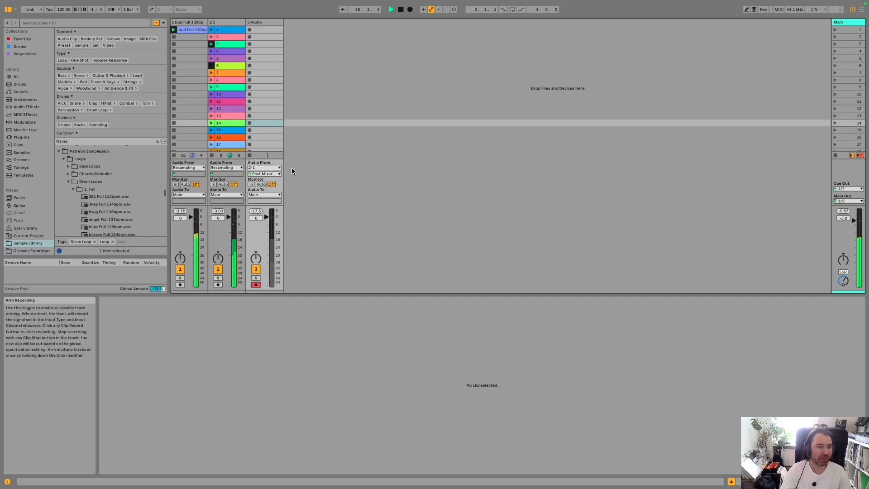
click(258, 30)
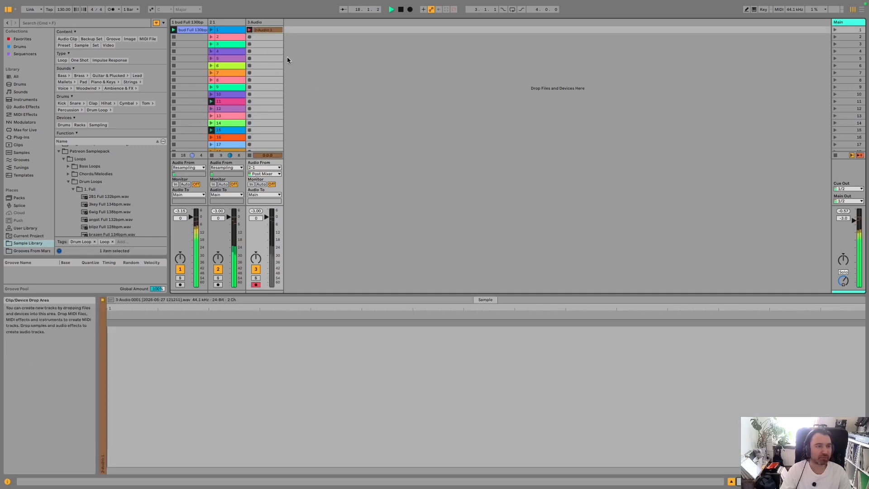